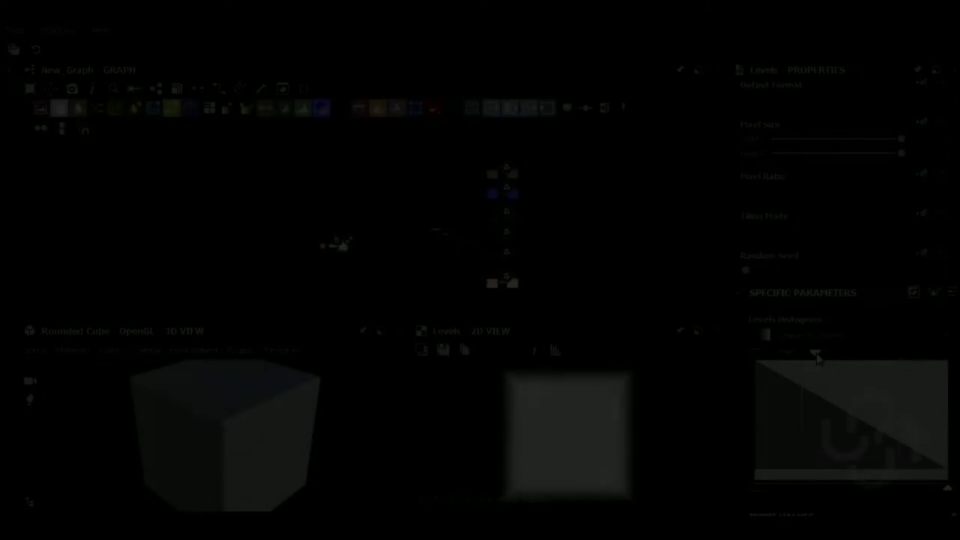
Step: Add a Tile Generator that repeats the rounded square as a 5×5 grid of tiles
{"action": "left_click", "coordinate": [446, 189]}
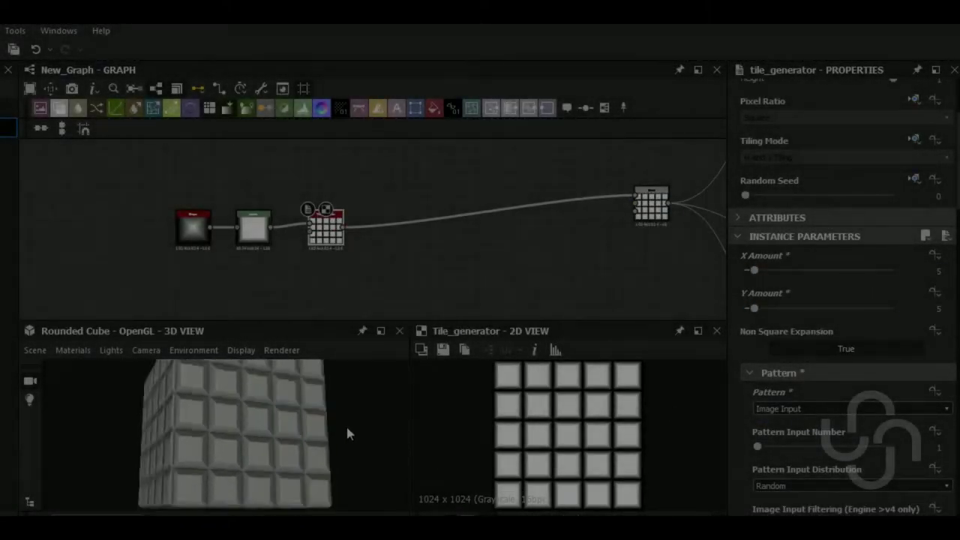
Step: Preview the material on the Plane (hi-res) mesh and delete an unneeded node
{"action": "left_click", "coordinate": [72, 350]}
{"action": "left_click", "coordinate": [92, 369]}
{"action": "left_click", "coordinate": [38, 357]}
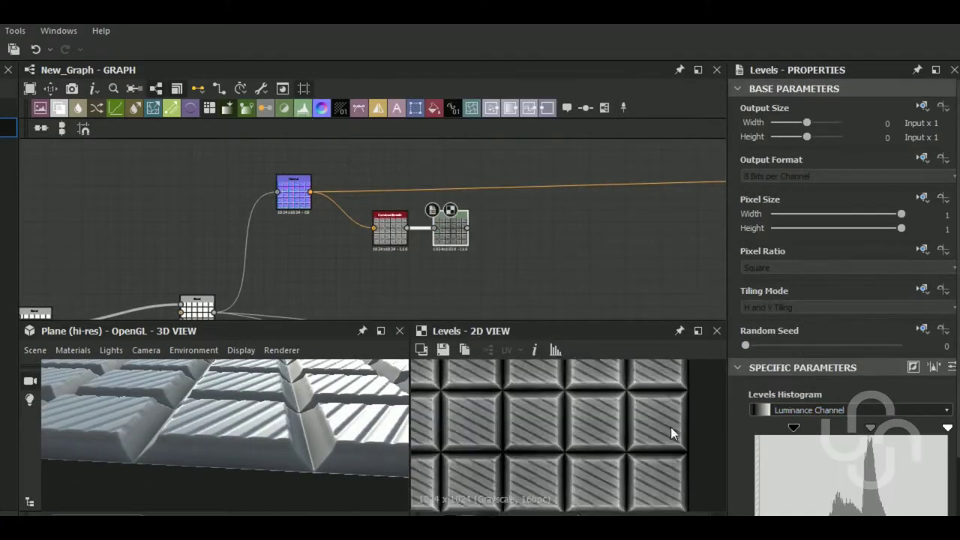
{"action": "key", "text": "Delete"}
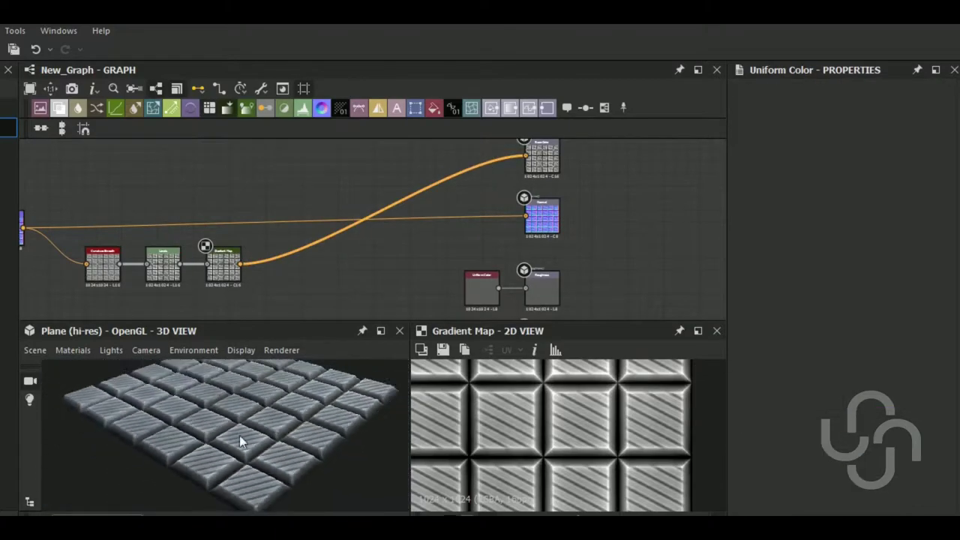
Step: Make the Uniform Color dark chocolate brown and subtract the stripes from the tiles at 0.65 opacity
{"action": "left_click", "coordinate": [662, 335]}
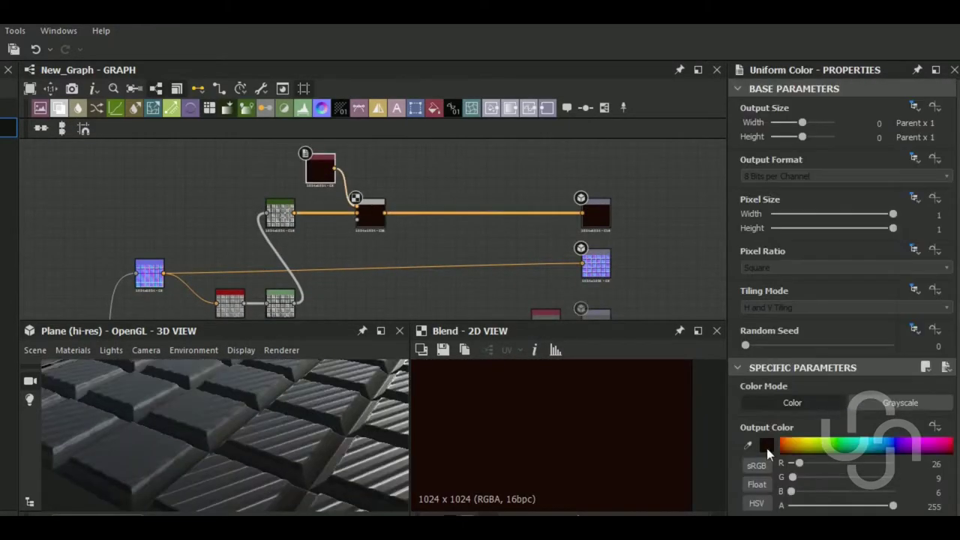
{"action": "left_click_drag", "start_coordinate": [684, 337], "coordinate": [673, 318]}
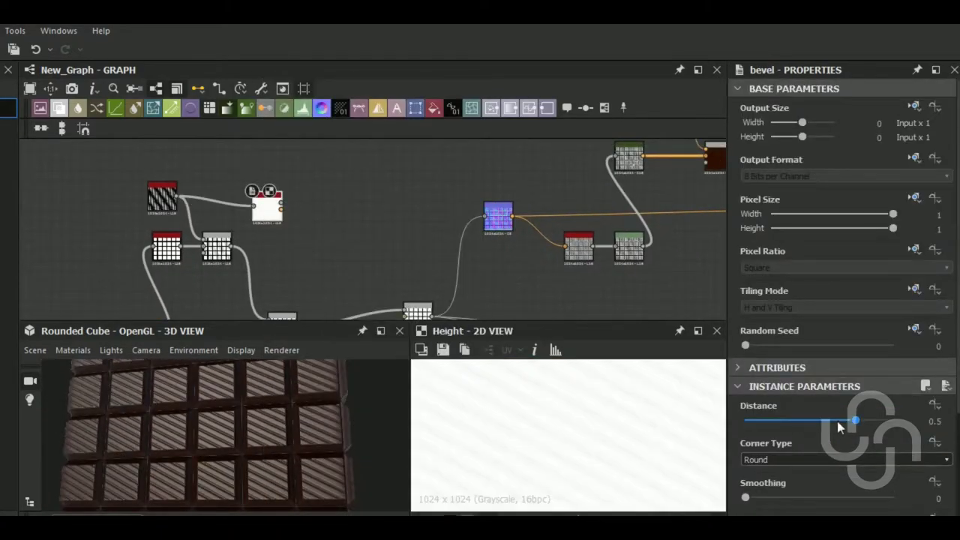
{"action": "left_click", "coordinate": [59, 109]}
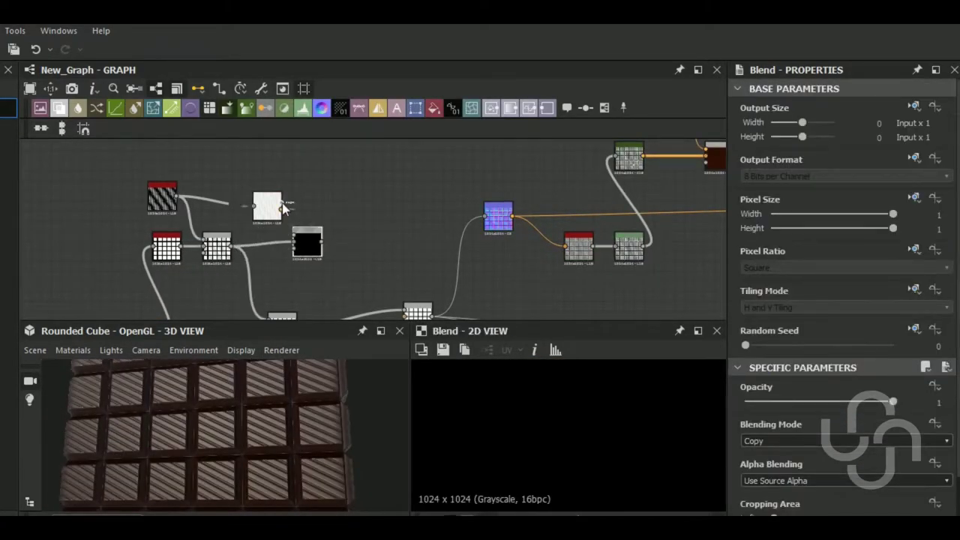
{"action": "left_click_drag", "start_coordinate": [892, 401], "coordinate": [842, 401]}
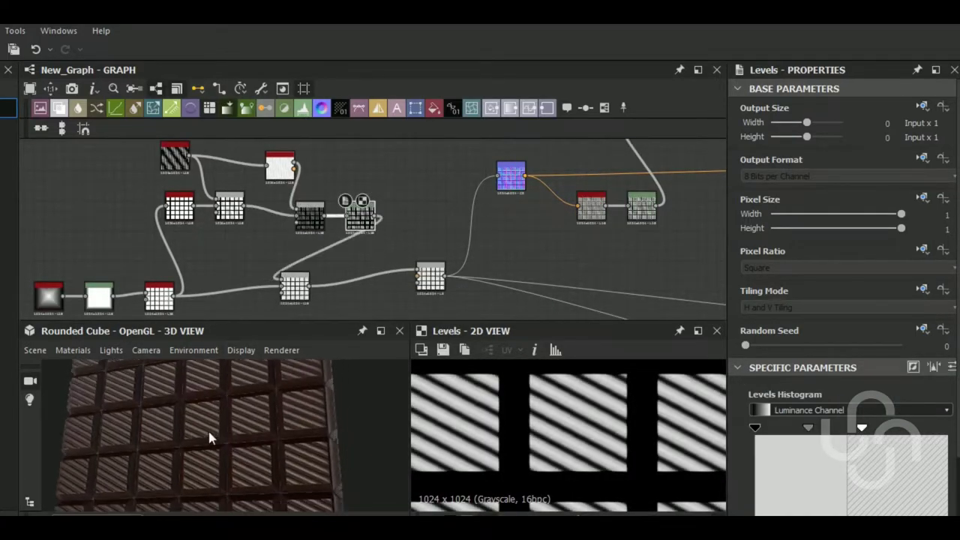
Step: Add a Levels node to boost ridge-mask contrast and change the yellow-green colour to brown
{"action": "left_click_drag", "start_coordinate": [208, 428], "coordinate": [91, 338]}
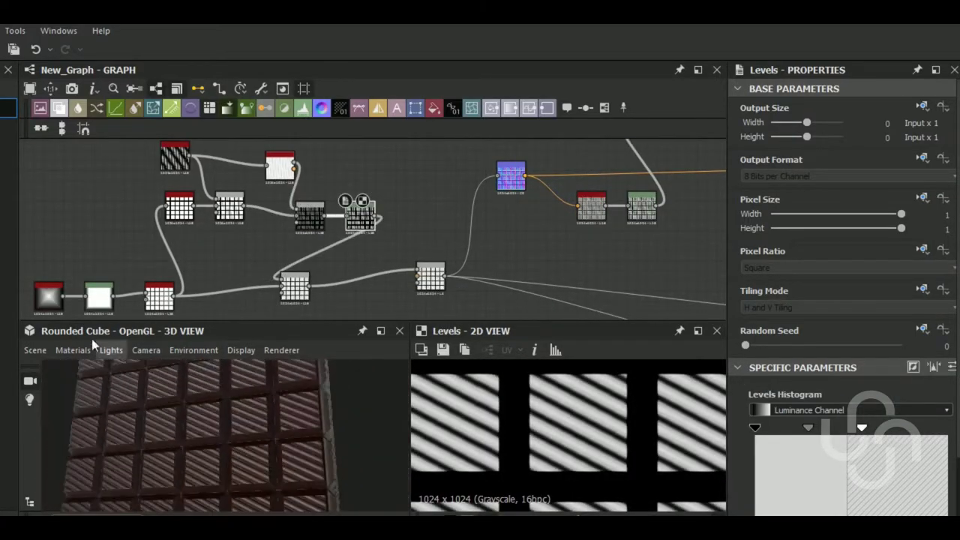
{"action": "mouse_move", "coordinate": [352, 470]}
{"action": "left_mouse_down"}
{"action": "mouse_move", "coordinate": [239, 460]}
{"action": "mouse_move", "coordinate": [209, 479]}
{"action": "mouse_move", "coordinate": [240, 450]}
{"action": "left_mouse_up"}
{"action": "left_click_drag", "start_coordinate": [862, 428], "coordinate": [838, 429]}
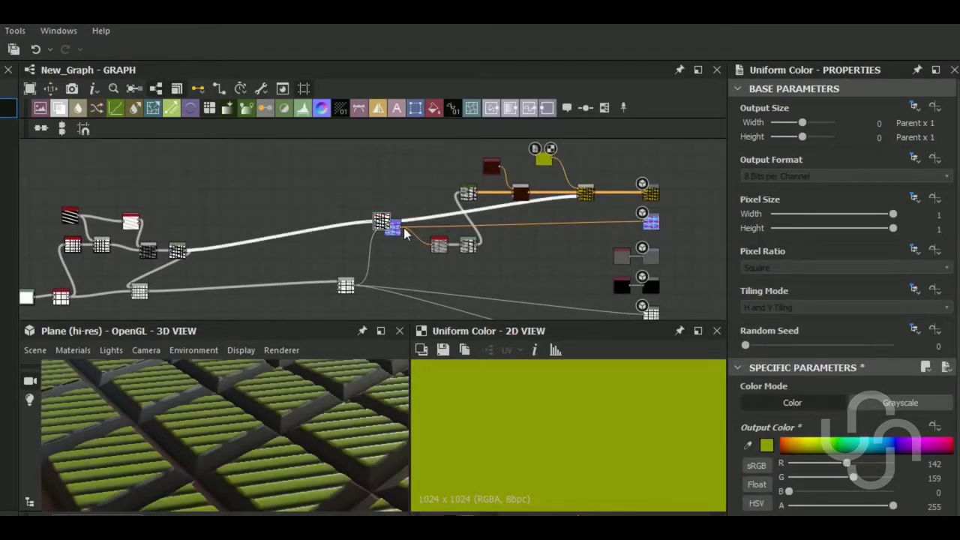
{"action": "scroll", "coordinate": [634, 223], "scroll_direction": "down", "scroll_amount": 2}
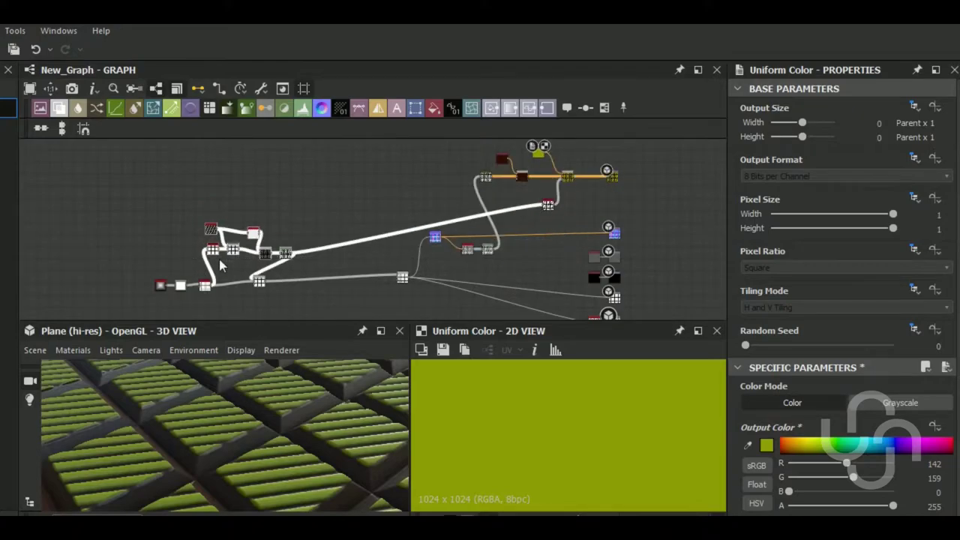
{"action": "left_click", "coordinate": [765, 446]}
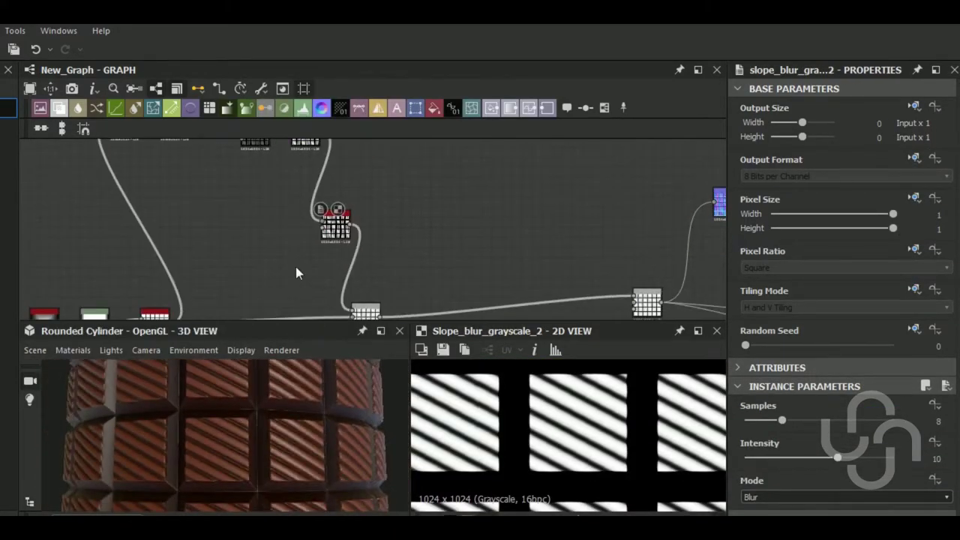
Step: Feed Gaussian Noise into the Slope Blur and lower its scale from 27 to 18
{"action": "left_click", "coordinate": [296, 266]}
{"action": "left_click_drag", "start_coordinate": [314, 243], "coordinate": [320, 224]}
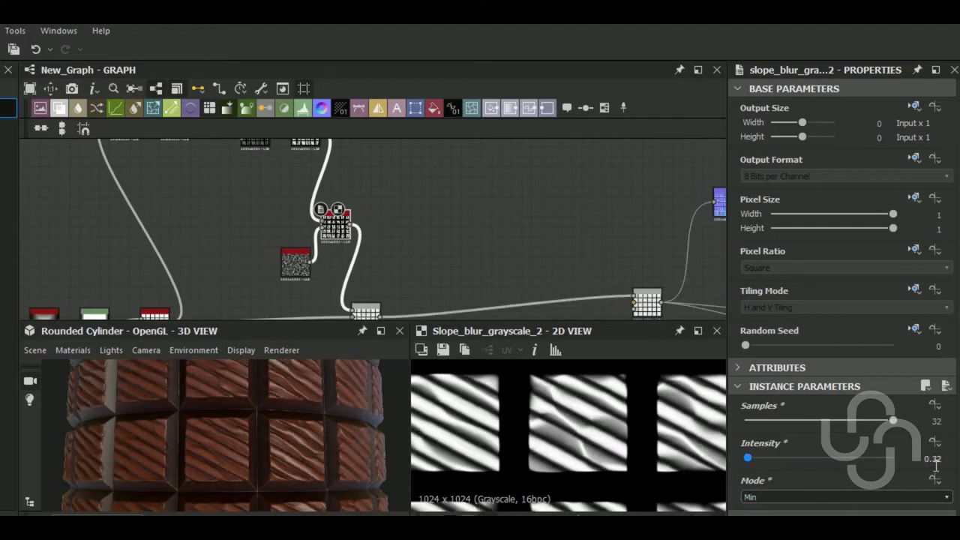
{"action": "left_click_drag", "start_coordinate": [806, 423], "coordinate": [786, 422]}
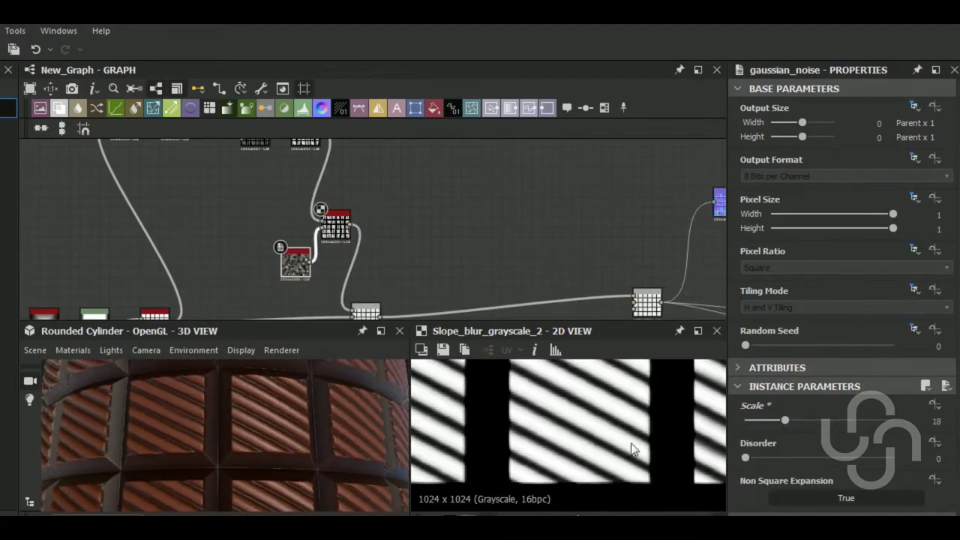
Step: Add a Tile Sampler to generate the bubble dots
{"action": "left_click", "coordinate": [336, 225]}
{"action": "scroll", "coordinate": [317, 240], "scroll_direction": "down", "scroll_amount": 3}
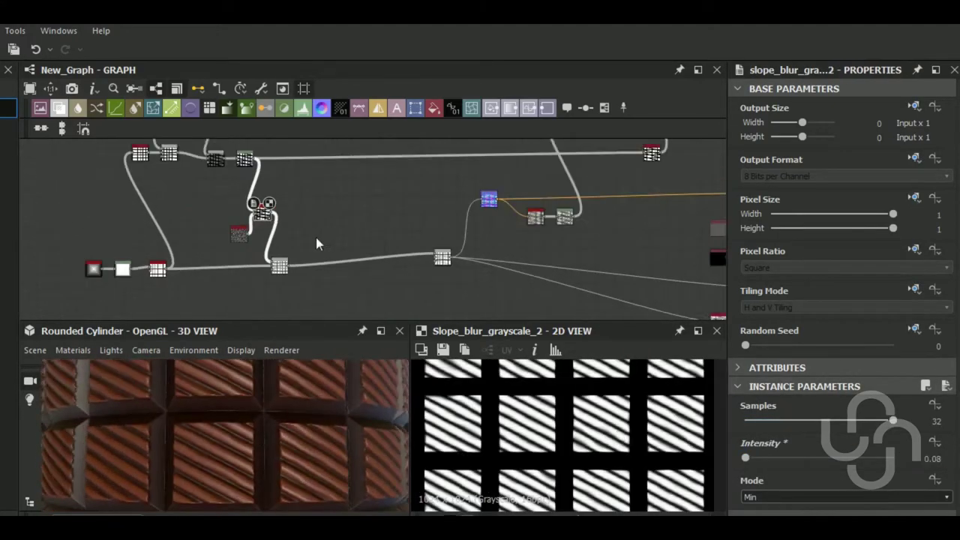
{"action": "key", "text": "space"}
{"action": "type", "text": "til"}
{"action": "left_click", "coordinate": [385, 267]}
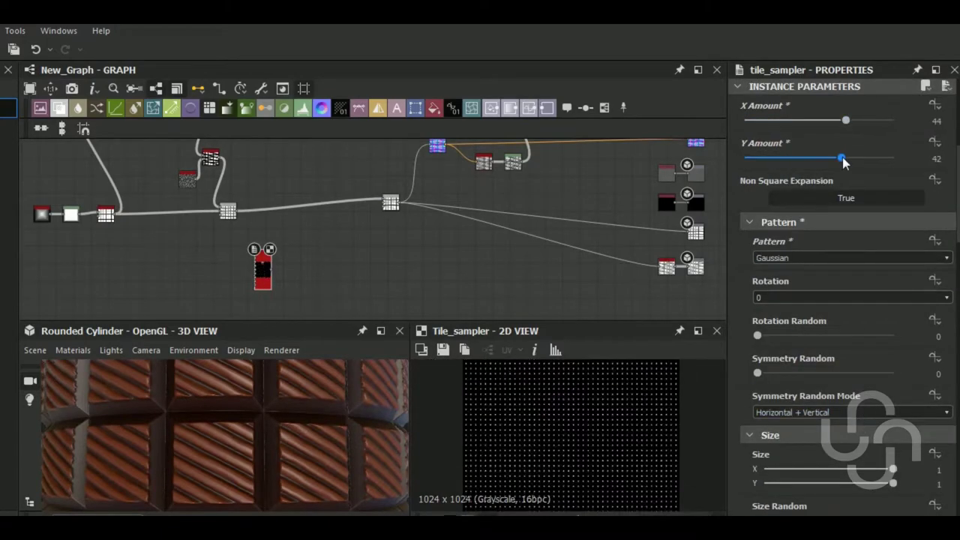
{"action": "scroll", "coordinate": [843, 156], "scroll_direction": "down", "scroll_amount": 5}
{"action": "scroll", "coordinate": [821, 386], "scroll_direction": "down", "scroll_amount": 8}
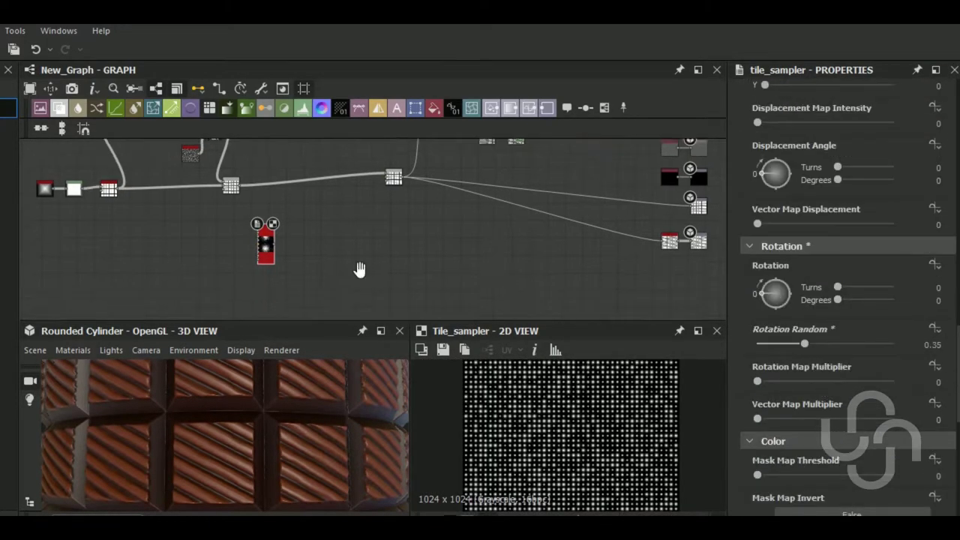
{"action": "scroll", "coordinate": [345, 233], "scroll_direction": "up", "scroll_amount": 5}
Step: Add a Slope Blur and a Perlin Noise to warp the bubble dots
{"action": "key", "text": "space"}
{"action": "type", "text": "sl"}
{"action": "key", "text": "Return"}
{"action": "key", "text": "space"}
{"action": "type", "text": "p"}
{"action": "key", "text": "Return"}
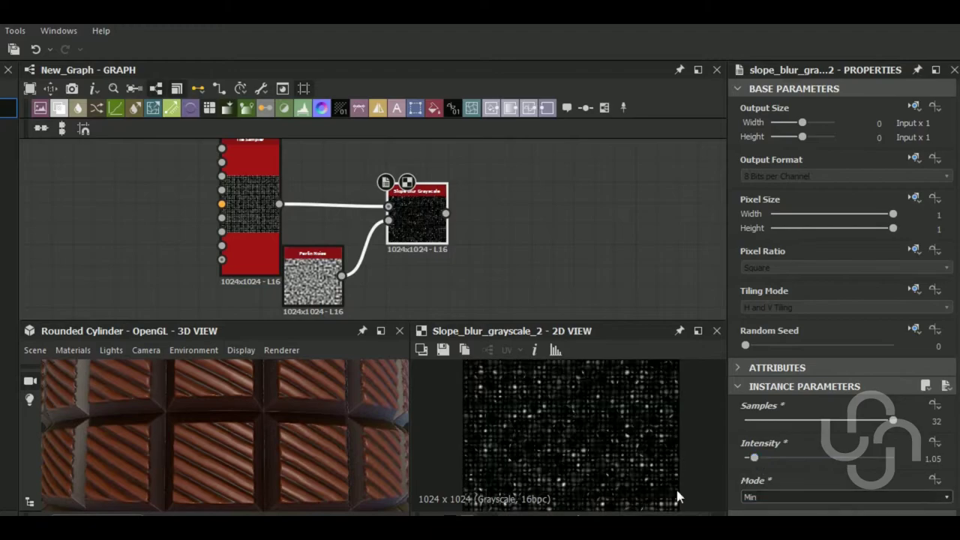
Step: Add a Blur HQ Grayscale after the slope blur and blend the bubbles into the height chain
{"action": "scroll", "coordinate": [821, 353], "scroll_direction": "up", "scroll_amount": 5}
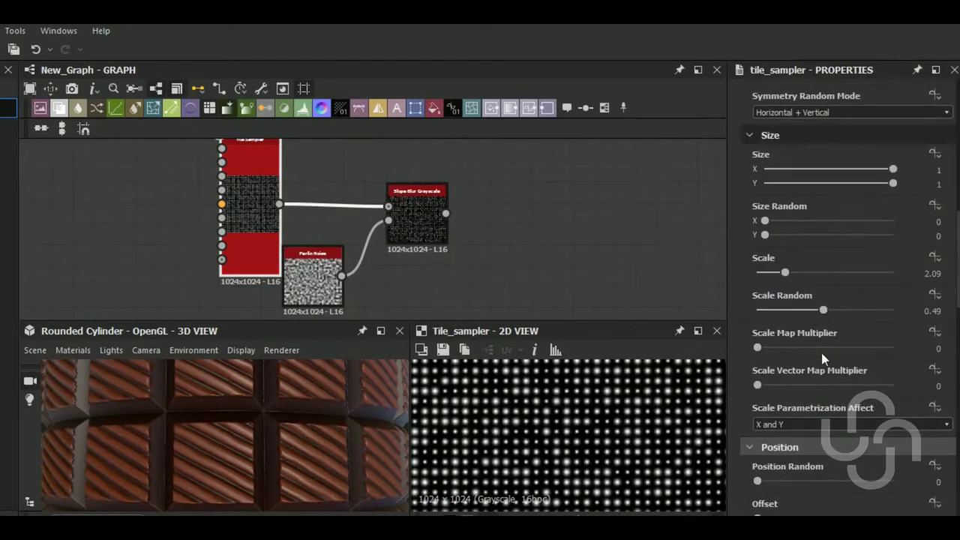
{"action": "scroll", "coordinate": [821, 353], "scroll_direction": "down", "scroll_amount": 3}
{"action": "scroll", "coordinate": [834, 457], "scroll_direction": "down", "scroll_amount": 5}
{"action": "scroll", "coordinate": [833, 469], "scroll_direction": "down", "scroll_amount": 3}
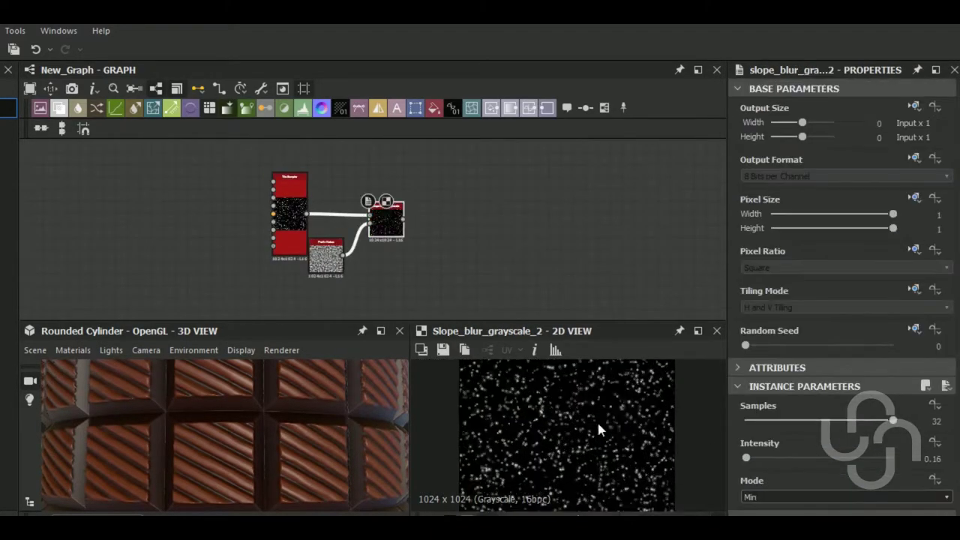
{"action": "key", "text": "space"}
{"action": "type", "text": "bl"}
{"action": "left_click", "coordinate": [480, 188]}
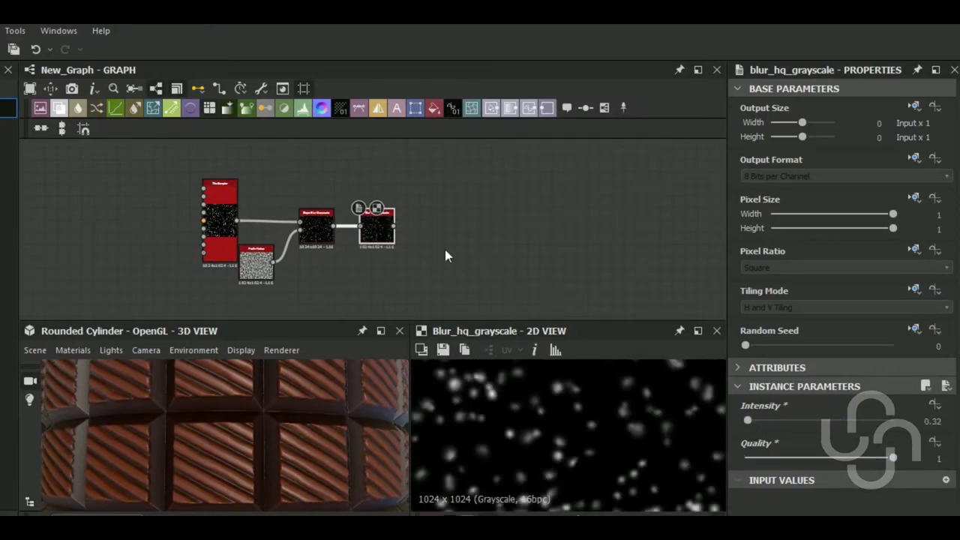
{"action": "left_click_drag", "start_coordinate": [259, 279], "coordinate": [272, 180]}
{"action": "left_click", "coordinate": [846, 441]}
Step: Set the bubble blend opacity to 0.53 and change its blending mode
{"action": "left_click", "coordinate": [773, 480]}
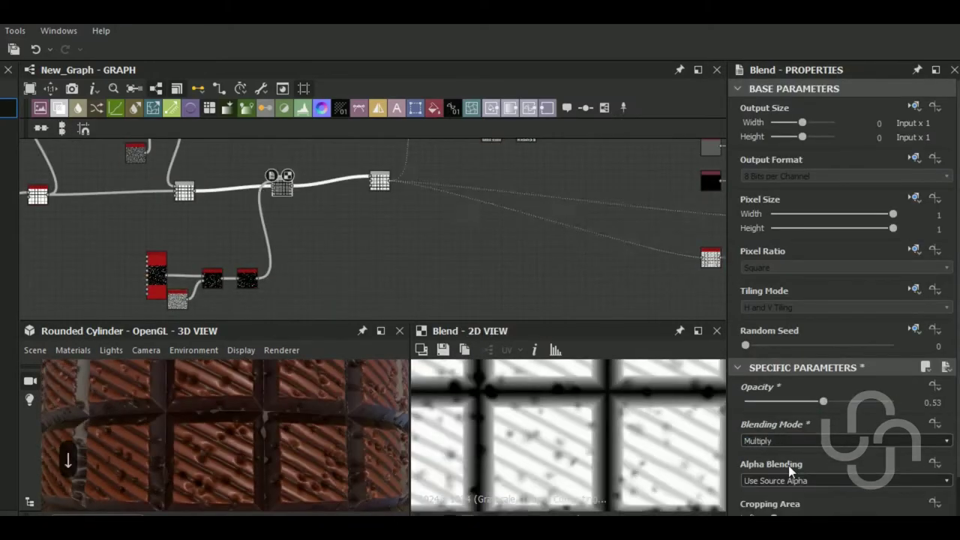
{"action": "left_click", "coordinate": [846, 441]}
{"action": "left_click", "coordinate": [773, 490]}
{"action": "key", "text": "Down"}
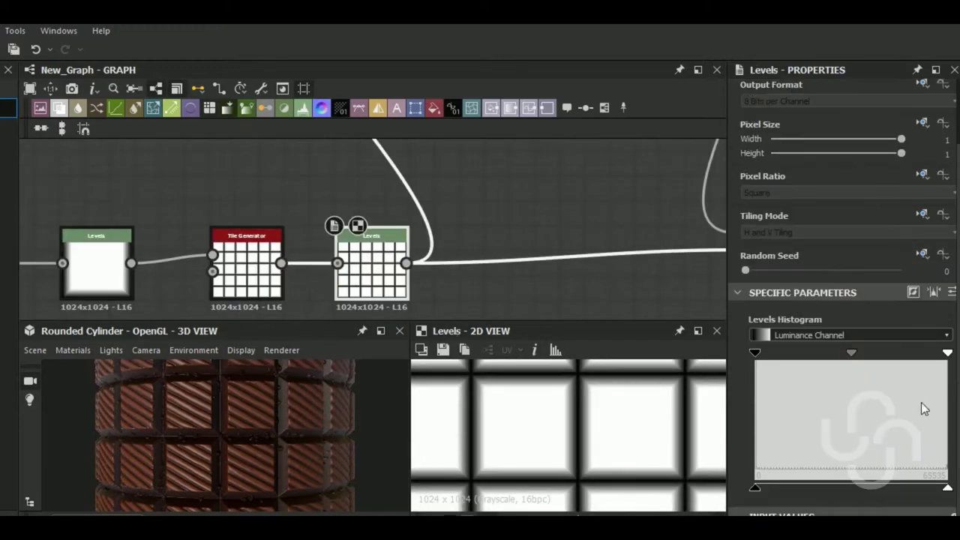
Step: Lower the tiles' Levels output white and add a Histogram Scan with an adjusted Position threshold
{"action": "left_click_drag", "start_coordinate": [947, 488], "coordinate": [918, 491]}
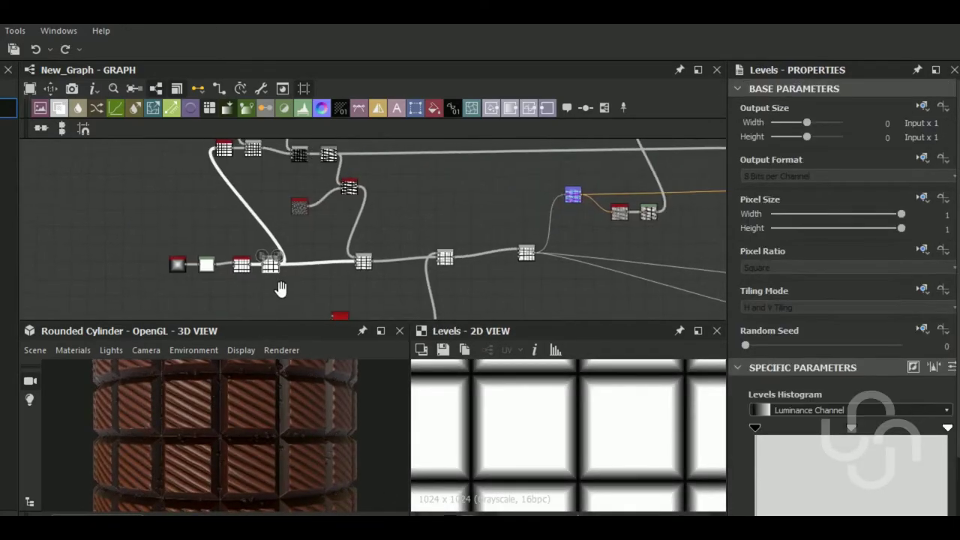
{"action": "key", "text": "space"}
{"action": "type", "text": "h"}
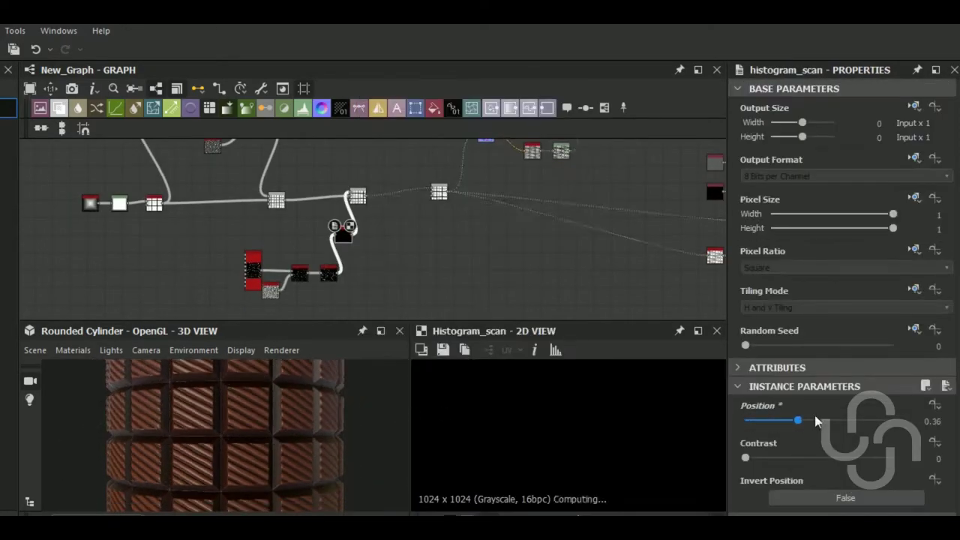
{"action": "left_click_drag", "start_coordinate": [861, 421], "coordinate": [841, 423]}
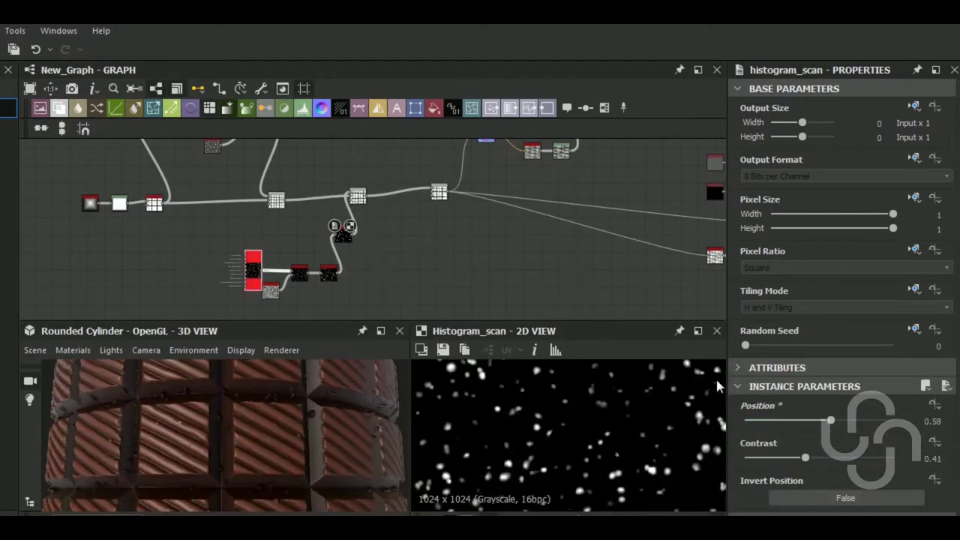
Step: Set the Tile Sampler Y Amount to 58, then enter 120 for the bubble amount
{"action": "left_click", "coordinate": [252, 266]}
{"action": "left_click_drag", "start_coordinate": [878, 458], "coordinate": [878, 458]}
{"action": "scroll", "coordinate": [229, 461], "scroll_direction": "down", "scroll_amount": 3}
{"action": "scroll", "coordinate": [328, 258], "scroll_direction": "down", "scroll_amount": 2}
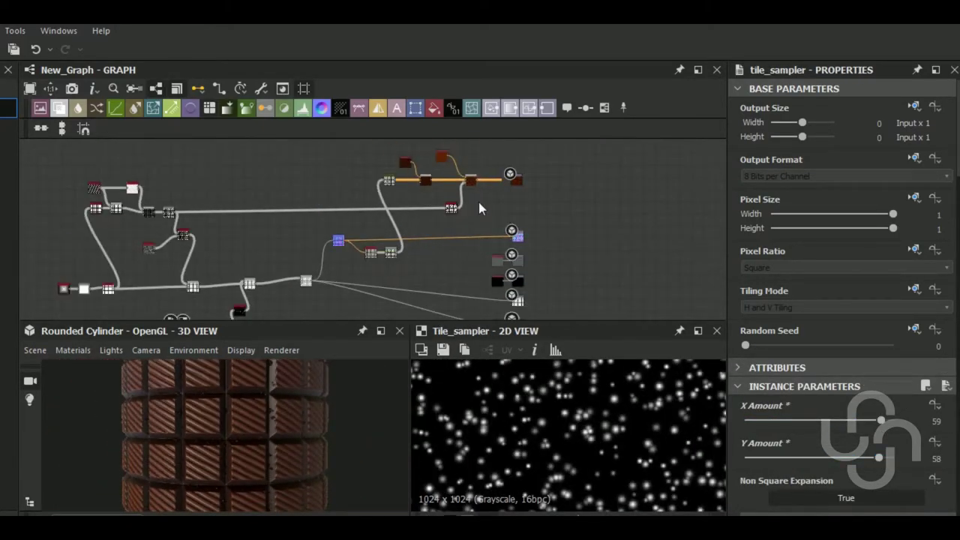
{"action": "scroll", "coordinate": [425, 278], "scroll_direction": "up", "scroll_amount": 3}
{"action": "left_click", "coordinate": [293, 270]}
{"action": "scroll", "coordinate": [250, 217], "scroll_direction": "up", "scroll_amount": 2}
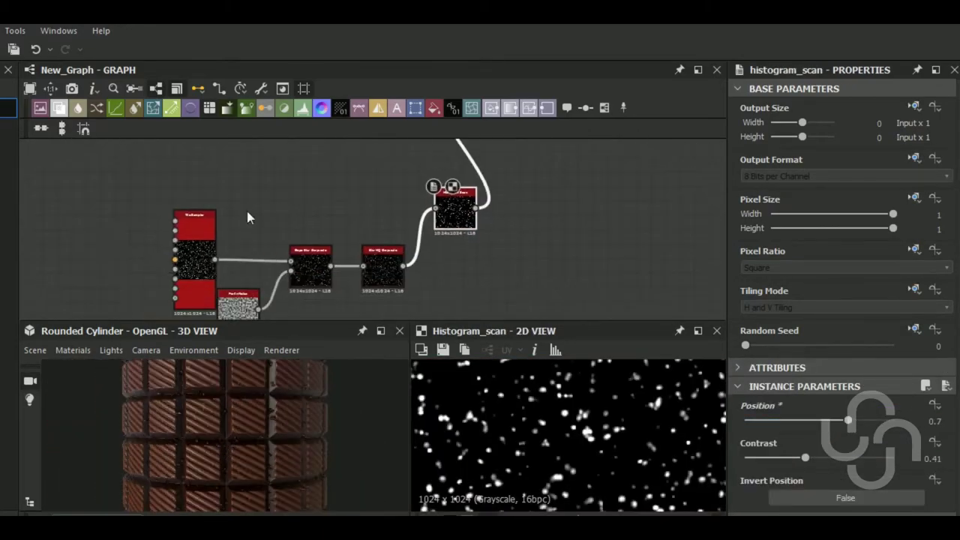
{"action": "scroll", "coordinate": [856, 253], "scroll_direction": "up", "scroll_amount": 5}
{"action": "scroll", "coordinate": [856, 253], "scroll_direction": "up", "scroll_amount": 5}
{"action": "type", "text": "120"}
{"action": "key", "text": "Tab"}
{"action": "type", "text": "120"}
{"action": "key", "text": "Return"}
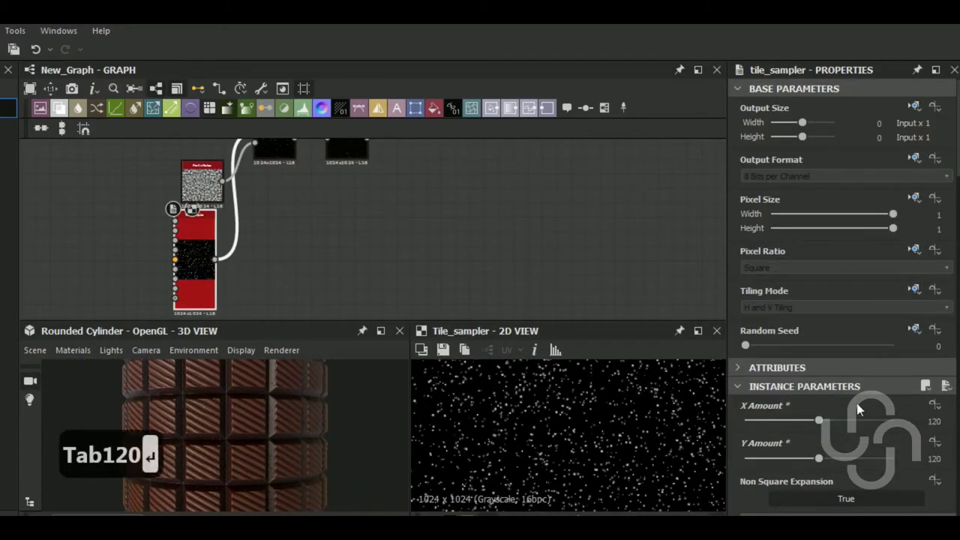
Step: Set the bubbles' Color Random to 0.08 and reduce the Tile Sampler amounts to thin them out
{"action": "scroll", "coordinate": [855, 338], "scroll_direction": "down", "scroll_amount": 10}
{"action": "left_click", "coordinate": [765, 478]}
{"action": "scroll", "coordinate": [329, 265], "scroll_direction": "down", "scroll_amount": 3}
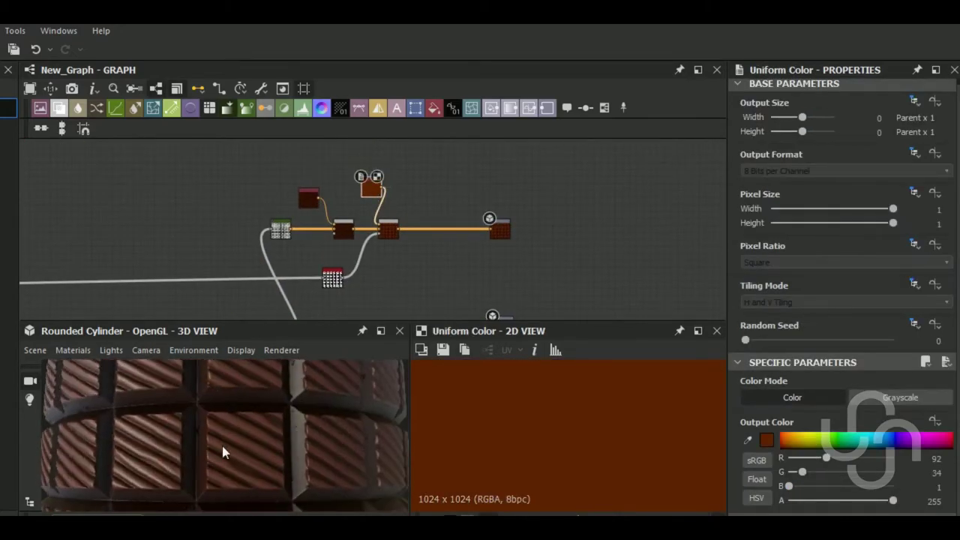
{"action": "middle_click_drag", "start_coordinate": [350, 290], "coordinate": [313, 211]}
{"action": "left_click", "coordinate": [276, 259]}
{"action": "scroll", "coordinate": [840, 470], "scroll_direction": "down", "scroll_amount": 3}
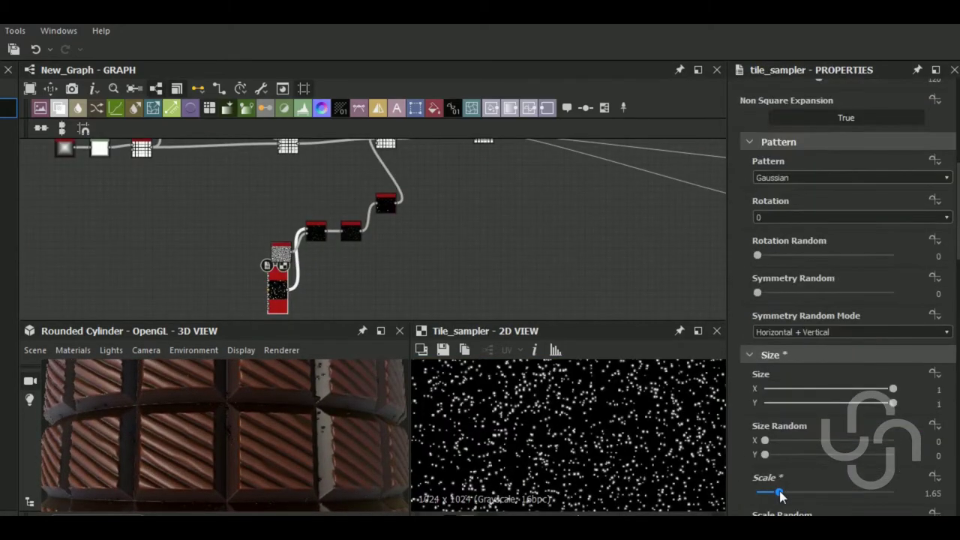
{"action": "scroll", "coordinate": [825, 330], "scroll_direction": "up", "scroll_amount": 4}
{"action": "left_click_drag", "start_coordinate": [818, 377], "coordinate": [795, 377]}
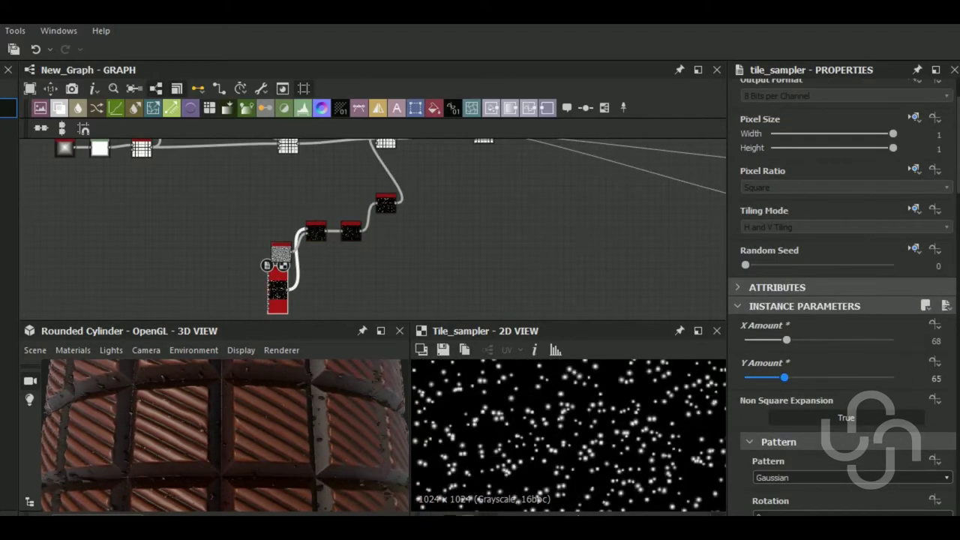
Step: Duplicate one of the brown Uniform Color nodes
{"action": "middle_click_drag", "start_coordinate": [450, 263], "coordinate": [412, 210]}
{"action": "left_click", "coordinate": [397, 167]}
{"action": "key", "text": "ctrl+d"}
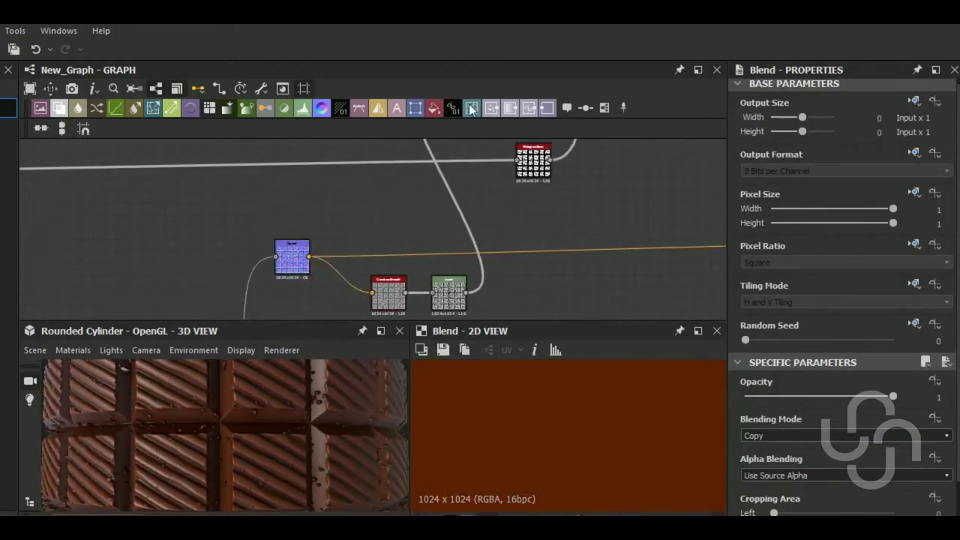
Step: Give the duplicated Uniform Color a lighter brown in the Color Editor
{"action": "left_click_drag", "start_coordinate": [692, 339], "coordinate": [692, 337]}
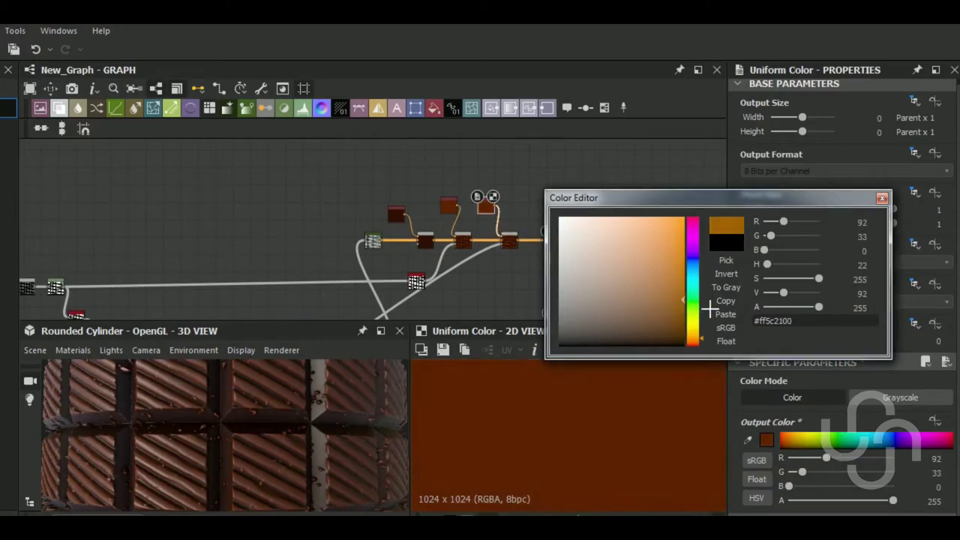
{"action": "left_click", "coordinate": [649, 292]}
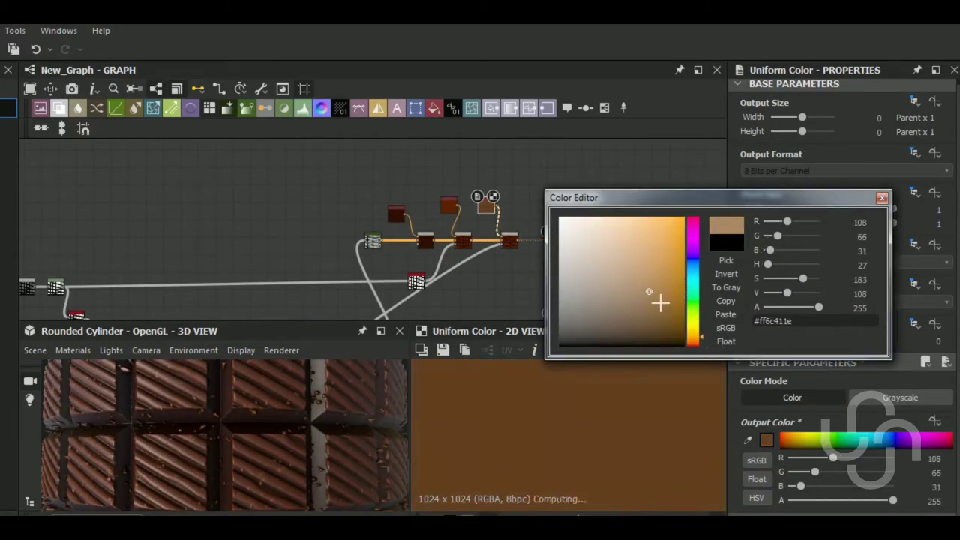
{"action": "left_click", "coordinate": [882, 199]}
{"action": "scroll", "coordinate": [254, 420], "scroll_direction": "down", "scroll_amount": 5}
Step: Set the grayscale Uniform Color node's value to 87
{"action": "middle_click_drag", "start_coordinate": [375, 248], "coordinate": [531, 240]}
{"action": "left_click", "coordinate": [900, 397]}
{"action": "left_click", "coordinate": [849, 450]}
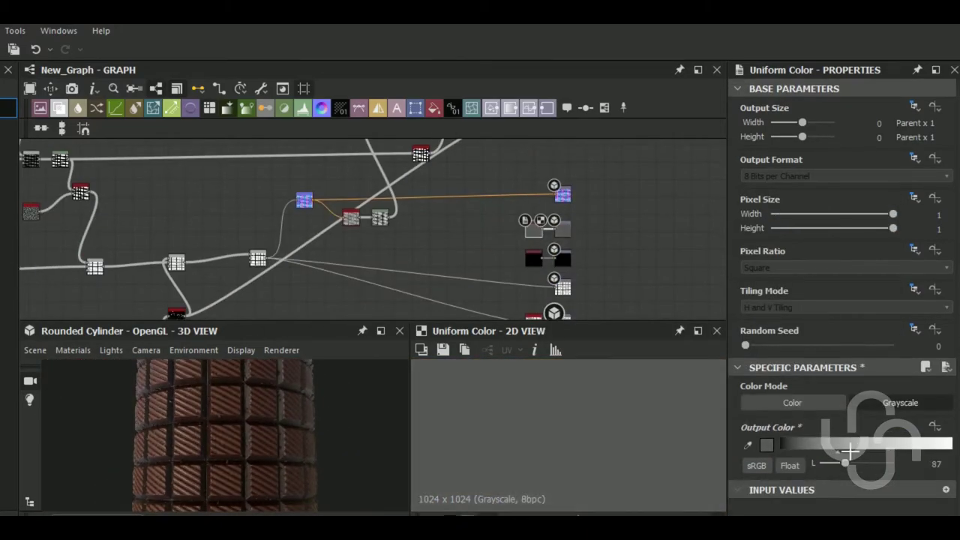
Step: Raise the bubble Blur HQ Grayscale intensity to 1.13
{"action": "middle_click_drag", "start_coordinate": [192, 225], "coordinate": [364, 300]}
{"action": "left_click", "coordinate": [405, 227]}
{"action": "scroll", "coordinate": [286, 235], "scroll_direction": "up", "scroll_amount": 2}
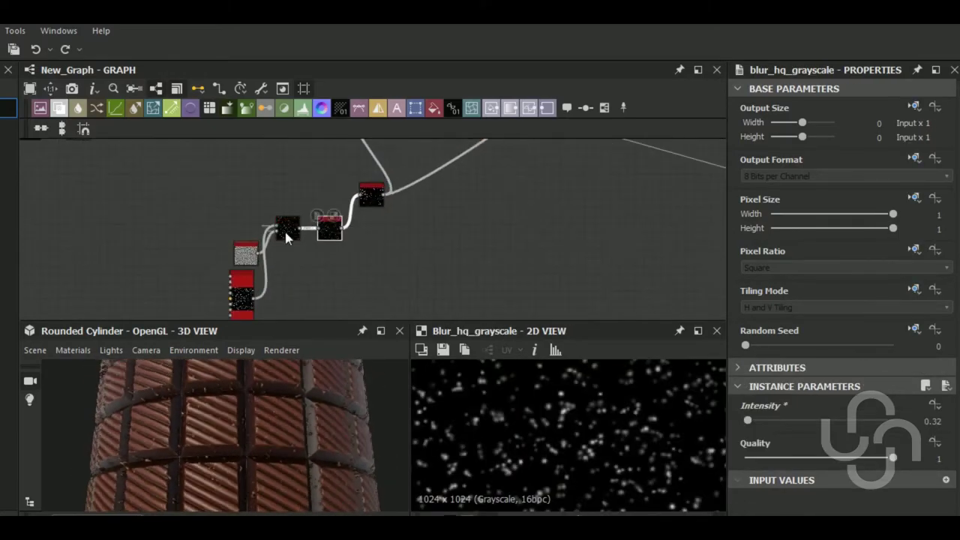
{"action": "left_click_drag", "start_coordinate": [752, 424], "coordinate": [754, 425]}
{"action": "scroll", "coordinate": [299, 424], "scroll_direction": "down", "scroll_amount": 3}
{"action": "scroll", "coordinate": [375, 250], "scroll_direction": "down", "scroll_amount": 4}
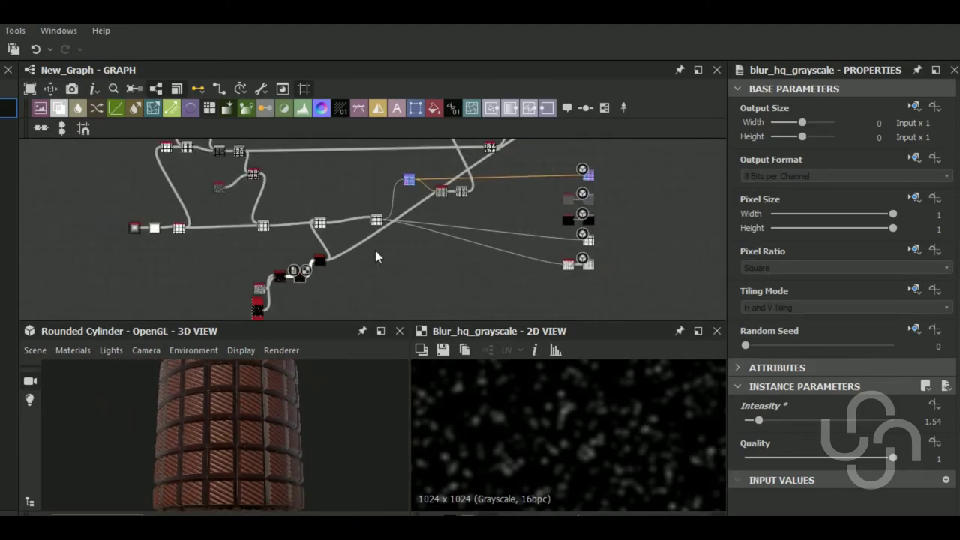
Step: Preview the chocolate on the Sphere 2 Tiles mesh and reframe the view
{"action": "left_click", "coordinate": [35, 350]}
{"action": "left_click", "coordinate": [206, 475]}
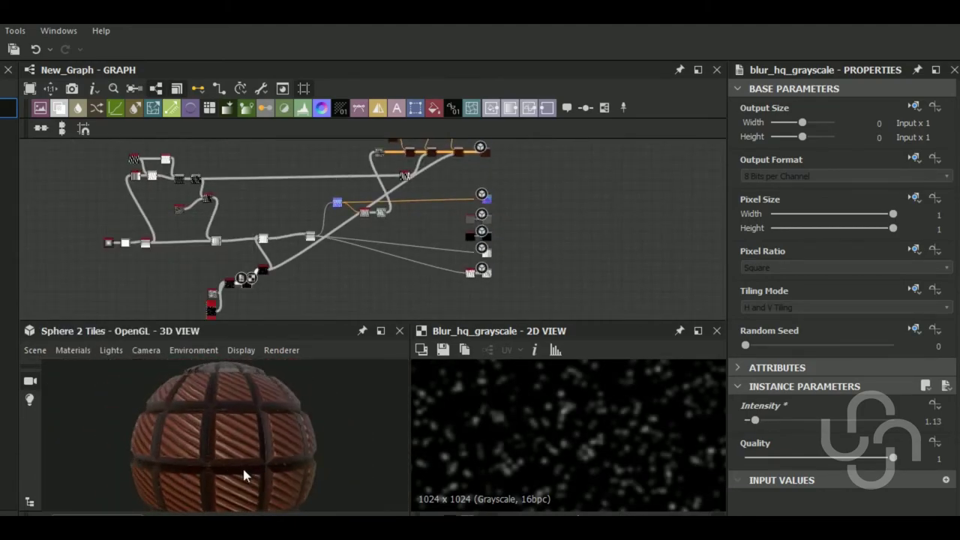
{"action": "middle_click_drag", "start_coordinate": [482, 236], "coordinate": [405, 253]}
{"action": "scroll", "coordinate": [405, 253], "scroll_direction": "up", "scroll_amount": 2}
{"action": "scroll", "coordinate": [431, 224], "scroll_direction": "up", "scroll_amount": 2}
Step: Show the base colour output in 2D and add a Blur HQ Grayscale for the grunge
{"action": "scroll", "coordinate": [431, 224], "scroll_direction": "up", "scroll_amount": 3}
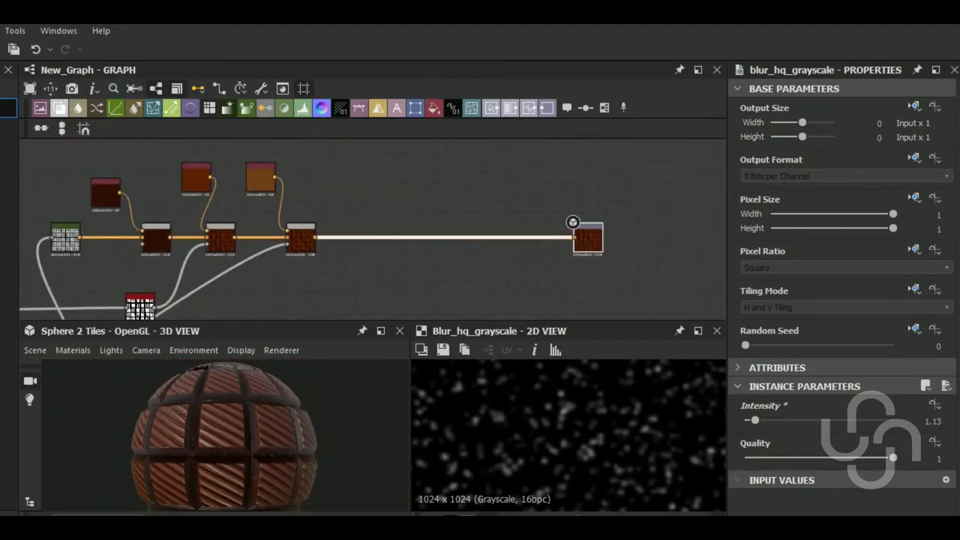
{"action": "double_click", "coordinate": [585, 235]}
{"action": "key", "text": "space"}
{"action": "key", "text": "space"}
{"action": "type", "text": "blu"}
{"action": "left_click", "coordinate": [510, 146]}
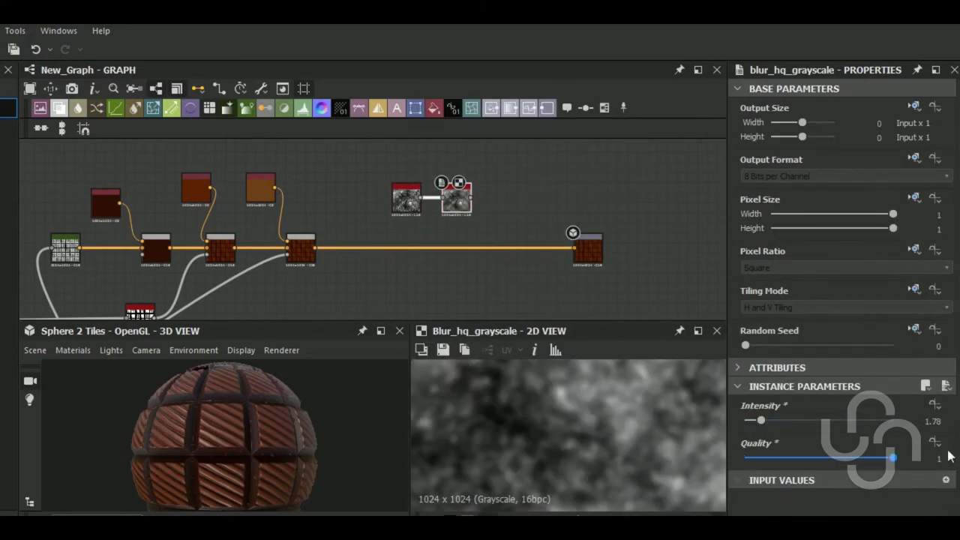
Step: Set the grunge blend to Add (Linear Dodge) at about 0.18 opacity
{"action": "left_click", "coordinate": [444, 249]}
{"action": "left_click", "coordinate": [418, 201]}
{"action": "left_click", "coordinate": [480, 247]}
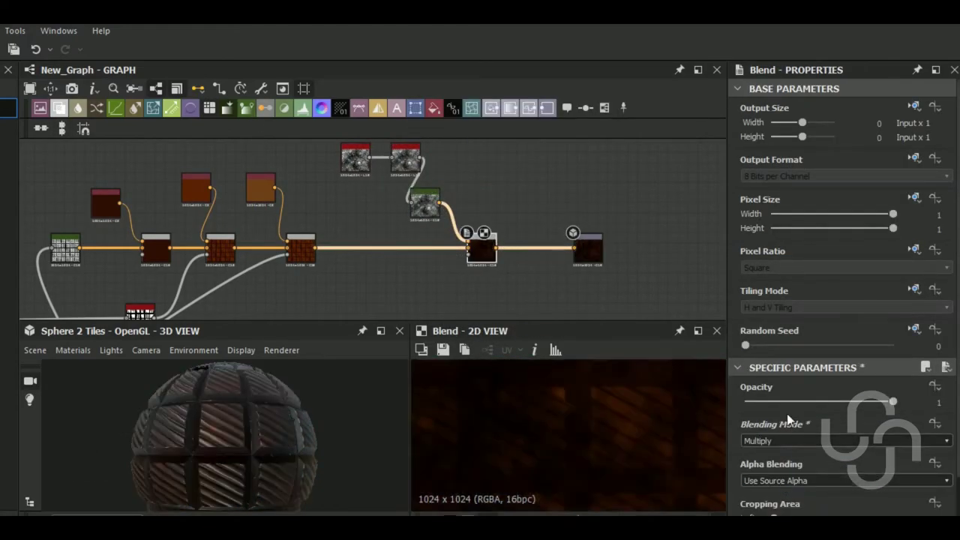
{"action": "left_click_drag", "start_coordinate": [892, 402], "coordinate": [771, 403]}
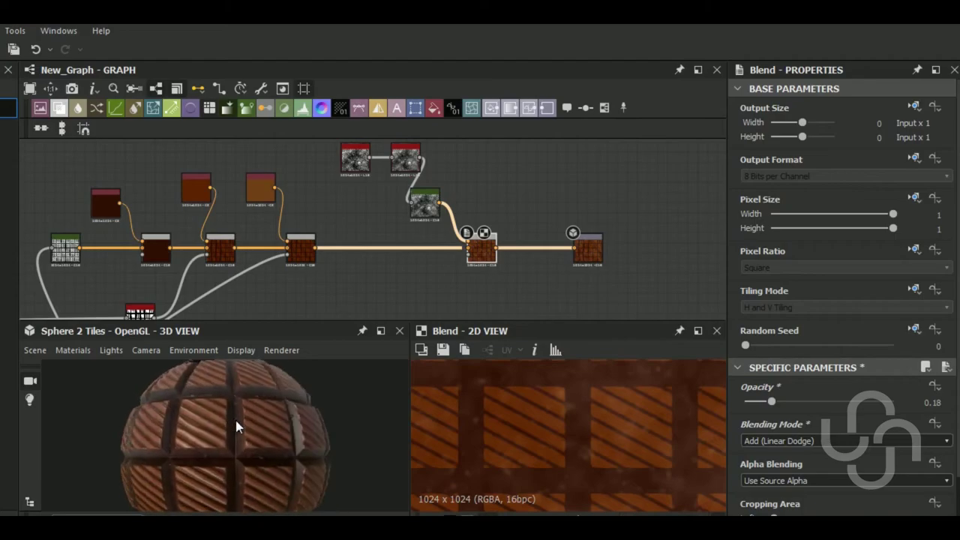
Step: Set the ridge layer's Copy blend opacity to 0.23 and open its Gradient Map gradient
{"action": "scroll", "coordinate": [387, 260], "scroll_direction": "down", "scroll_amount": 2}
{"action": "left_click", "coordinate": [270, 252]}
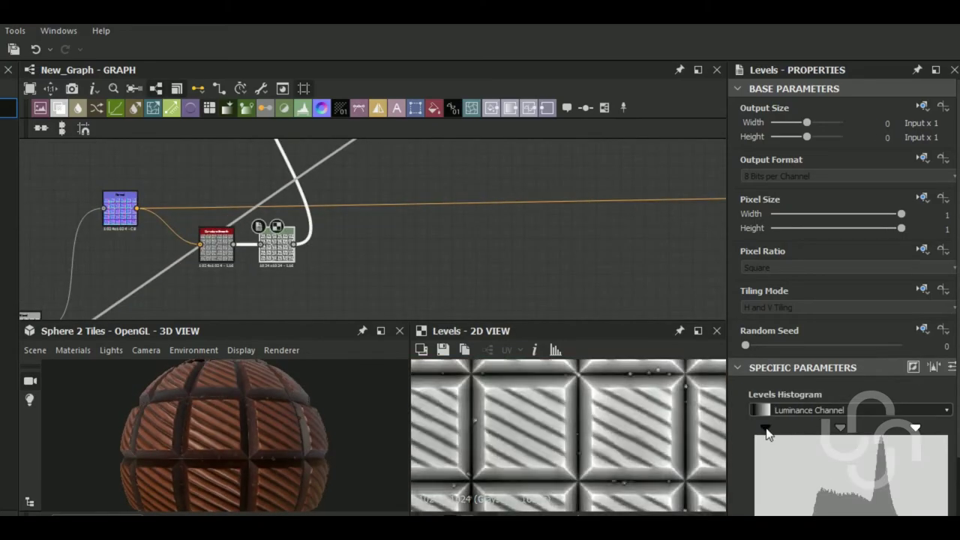
{"action": "scroll", "coordinate": [270, 252], "scroll_direction": "down", "scroll_amount": 2}
{"action": "scroll", "coordinate": [247, 255], "scroll_direction": "down", "scroll_amount": 2}
{"action": "middle_click_drag", "start_coordinate": [247, 255], "coordinate": [435, 223]}
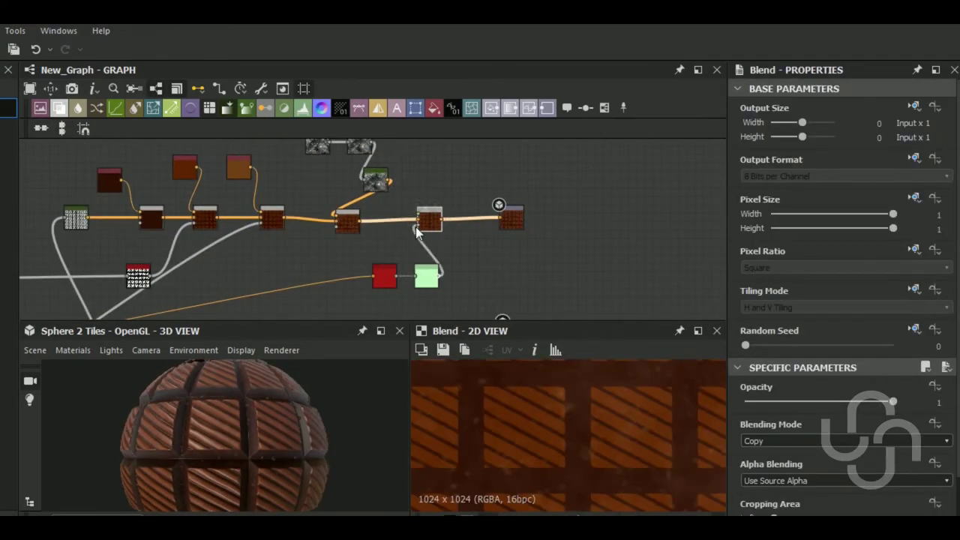
{"action": "left_click", "coordinate": [461, 224]}
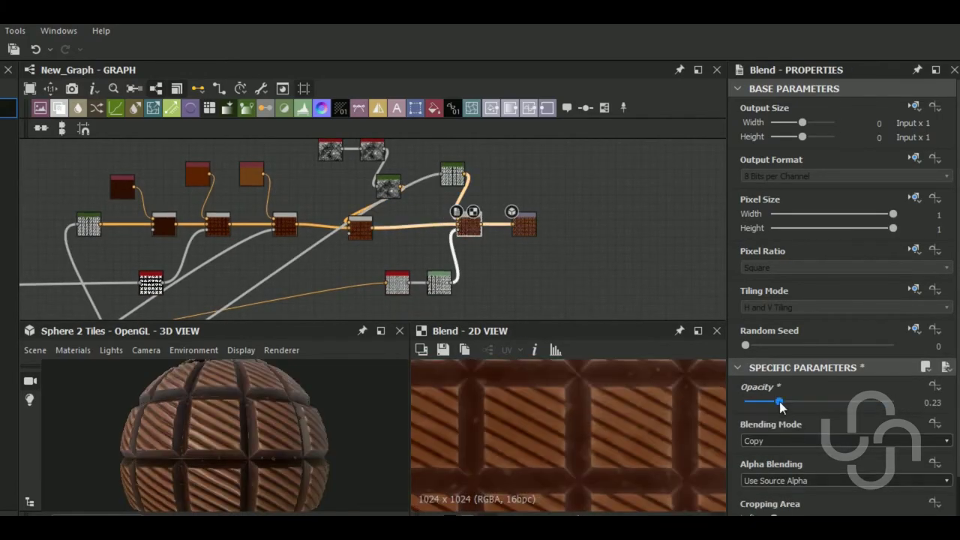
{"action": "left_click", "coordinate": [846, 491]}
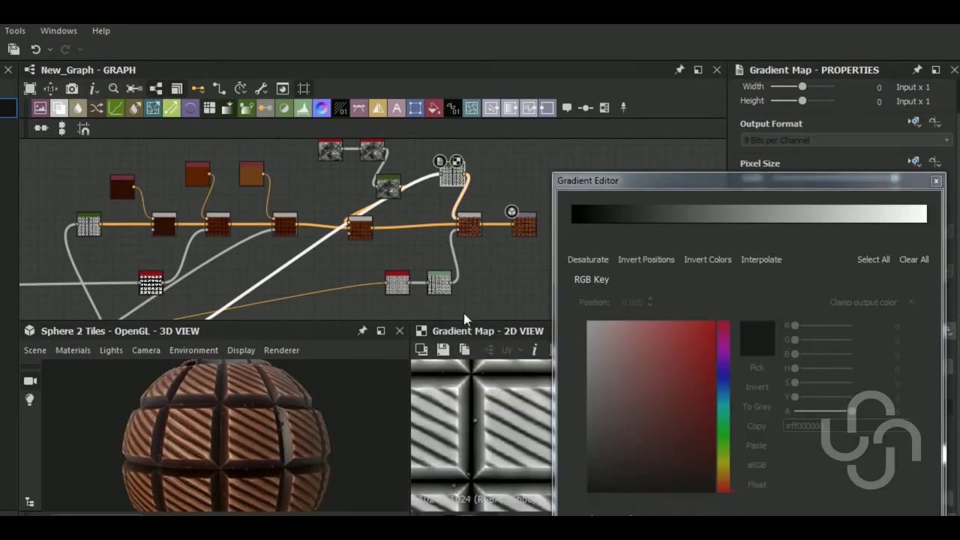
Step: Add a new gradient key and colour it dark brown
{"action": "left_click", "coordinate": [726, 484]}
{"action": "left_click", "coordinate": [678, 452]}
{"action": "left_click", "coordinate": [710, 219]}
{"action": "left_click", "coordinate": [618, 413]}
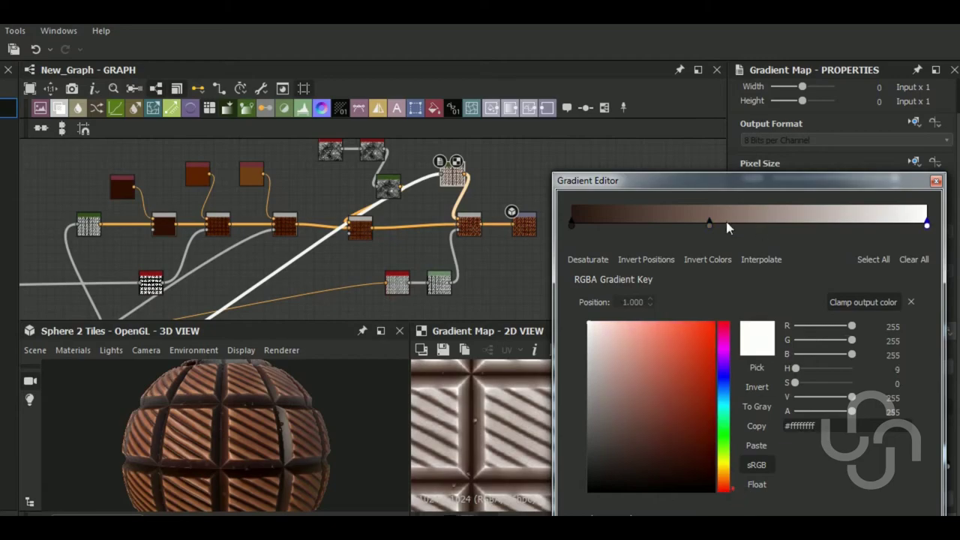
Step: Position the brown key at 0.481 and select the key near 0.7
{"action": "left_click_drag", "start_coordinate": [927, 225], "coordinate": [728, 231]}
{"action": "left_click_drag", "start_coordinate": [797, 223], "coordinate": [744, 234]}
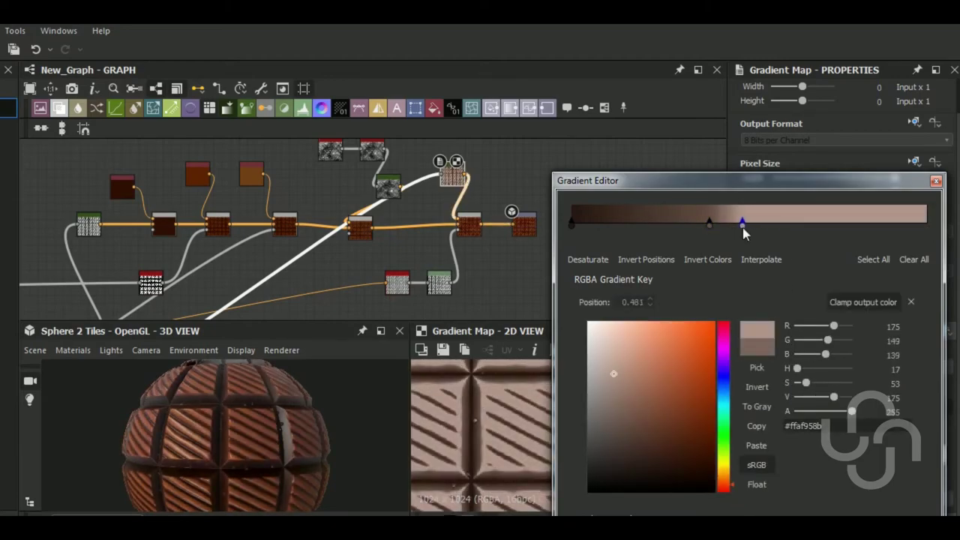
{"action": "left_click", "coordinate": [800, 223]}
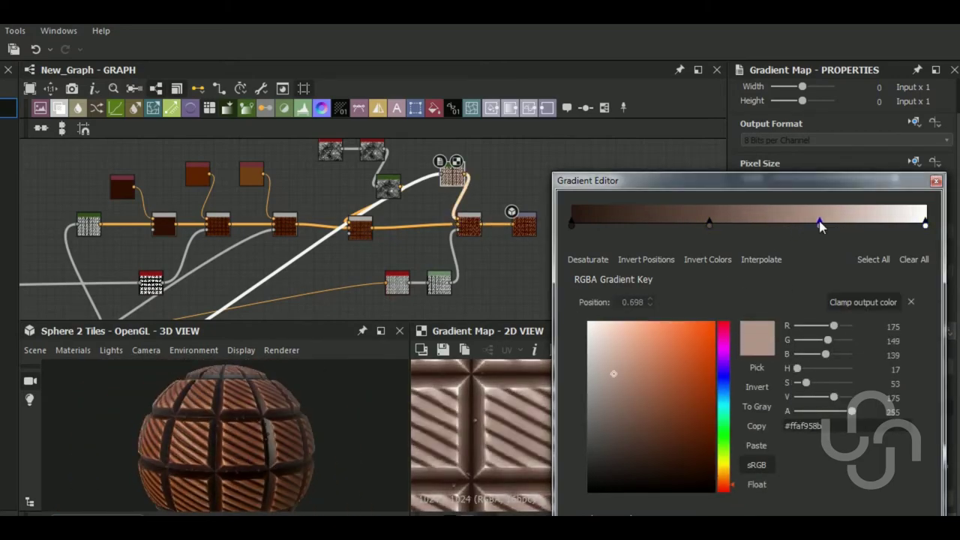